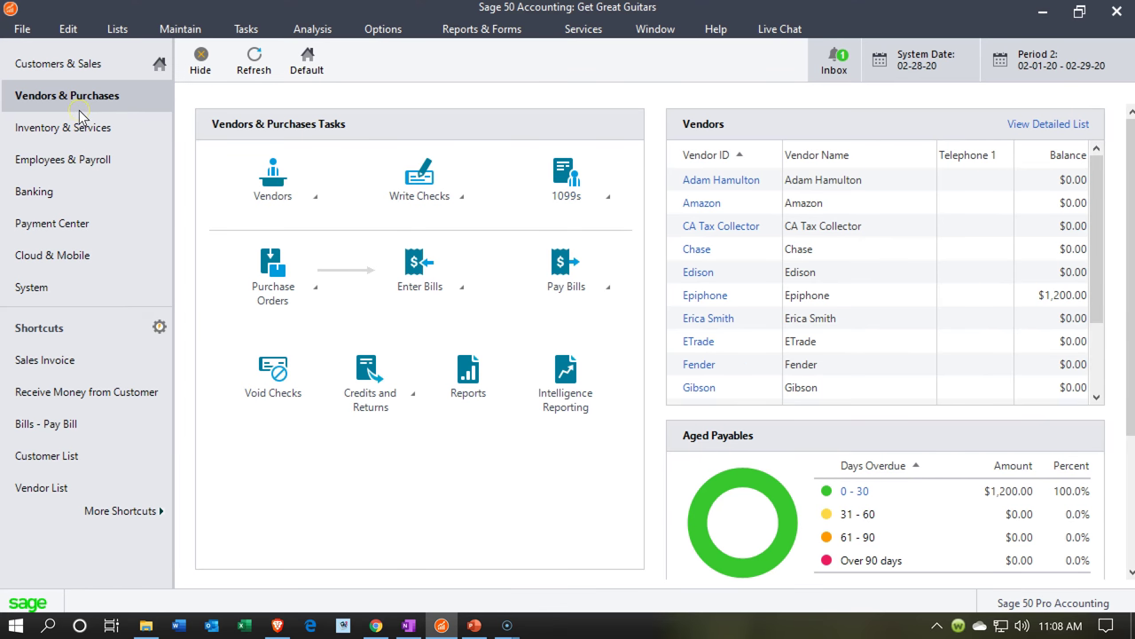
Step: Show the Customers & Sales overview for Get Great Guitars and scroll down to the sales invoice options
{"action": "left_click", "coordinate": [64, 65]}
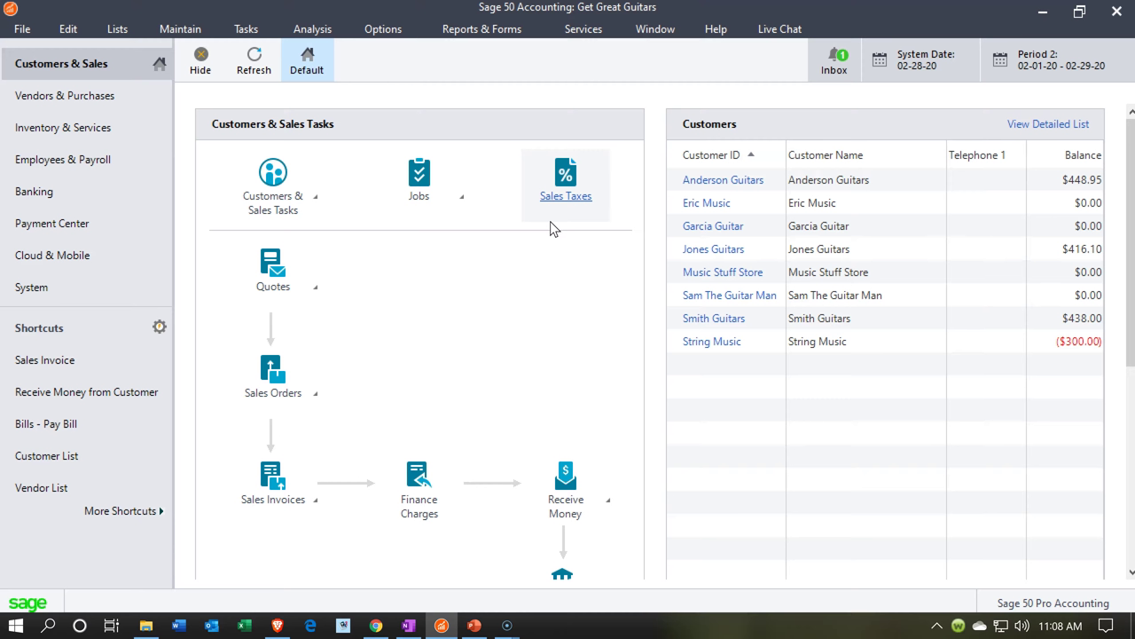
{"action": "scroll", "coordinate": [550, 226], "scroll_direction": "down", "scroll_amount": 3}
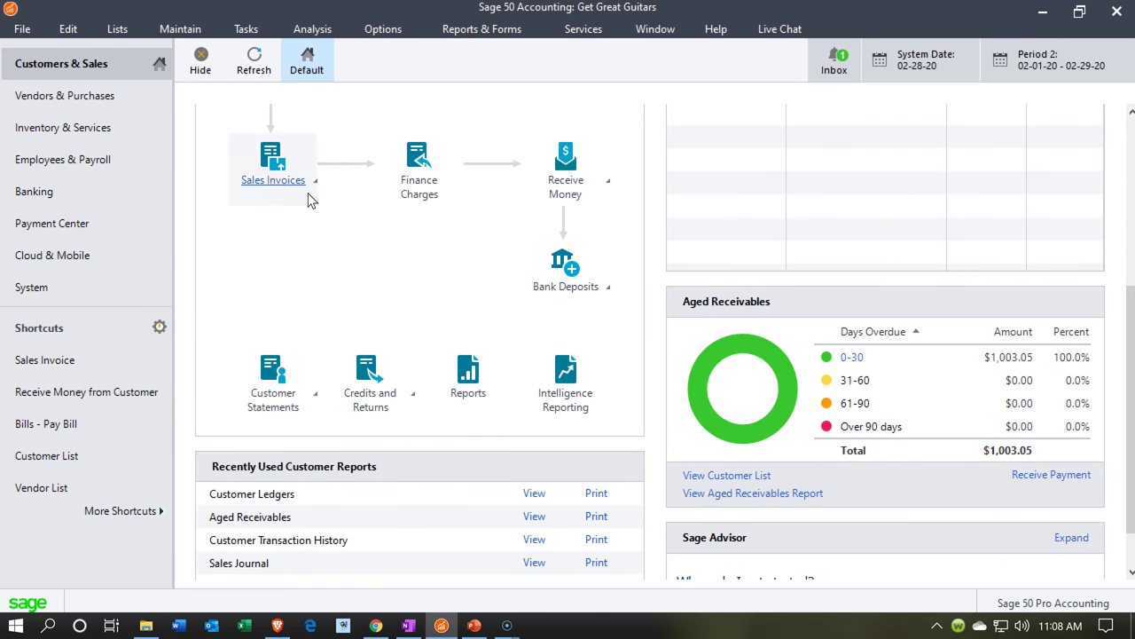
Step: Start a new sales invoice dated Feb 28, 2020, and maximize the Sales/Invoicing window
{"action": "left_click", "coordinate": [314, 183]}
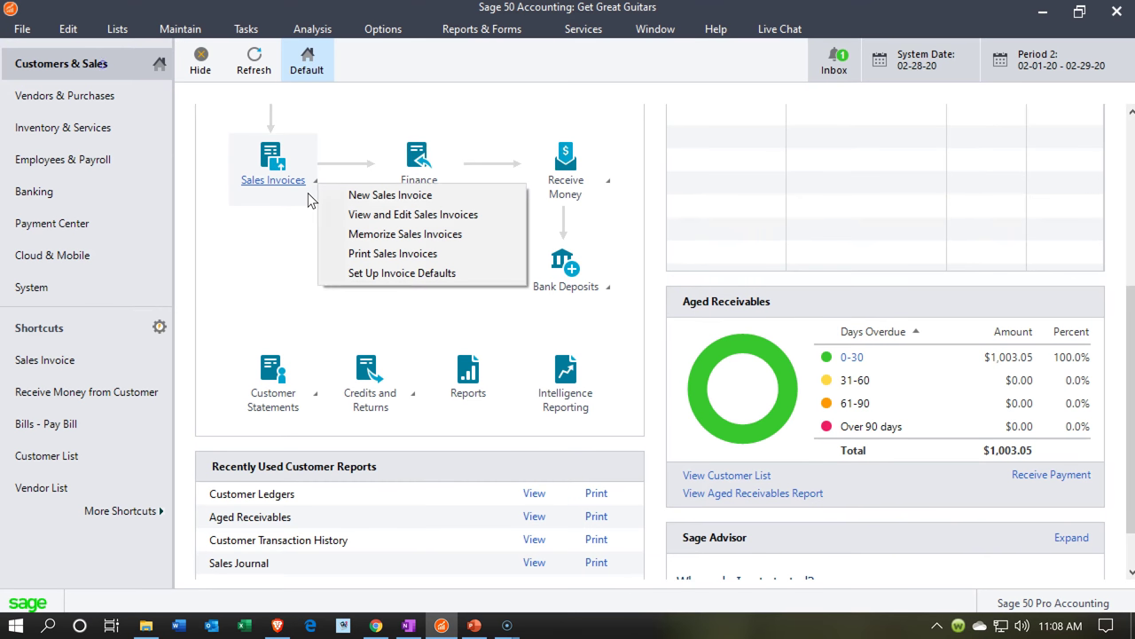
{"action": "left_click", "coordinate": [331, 205]}
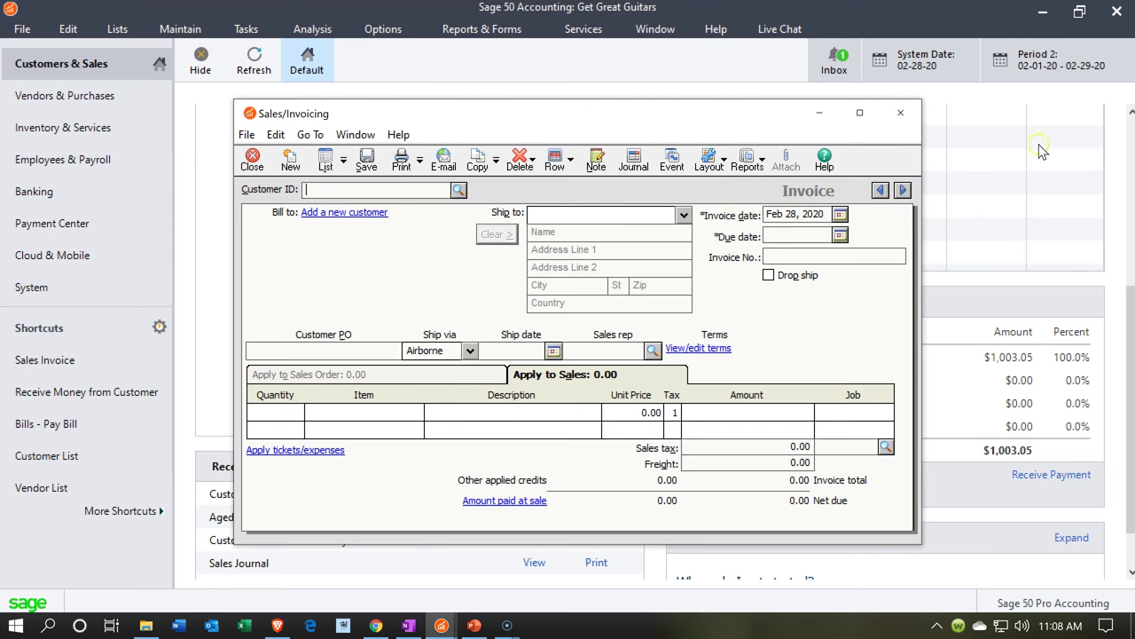
{"action": "left_click", "coordinate": [858, 112]}
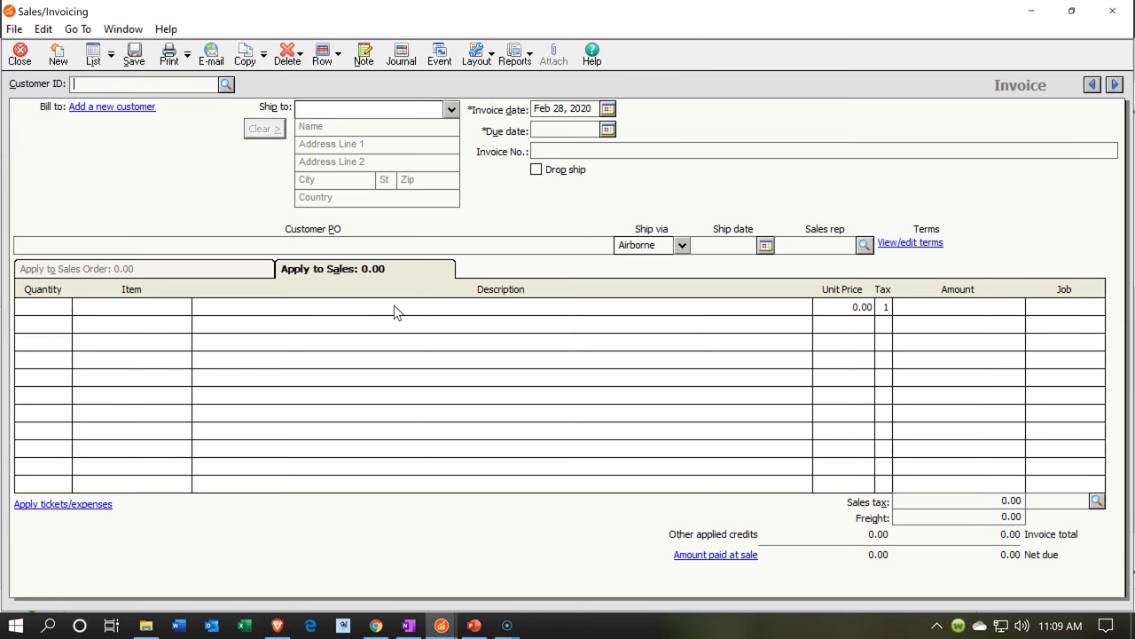
Step: Add 1 Epiphone Riviera (item ER) at 550.00 as the invoice's first line
{"action": "left_click", "coordinate": [147, 307]}
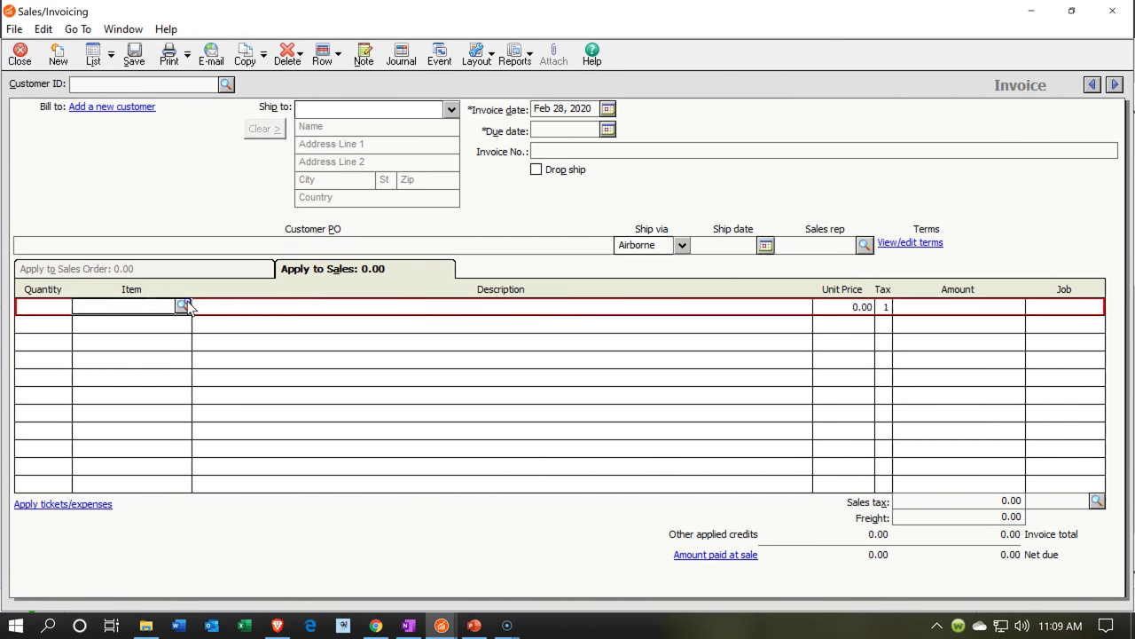
{"action": "left_click", "coordinate": [185, 306]}
{"action": "double_click", "coordinate": [168, 350]}
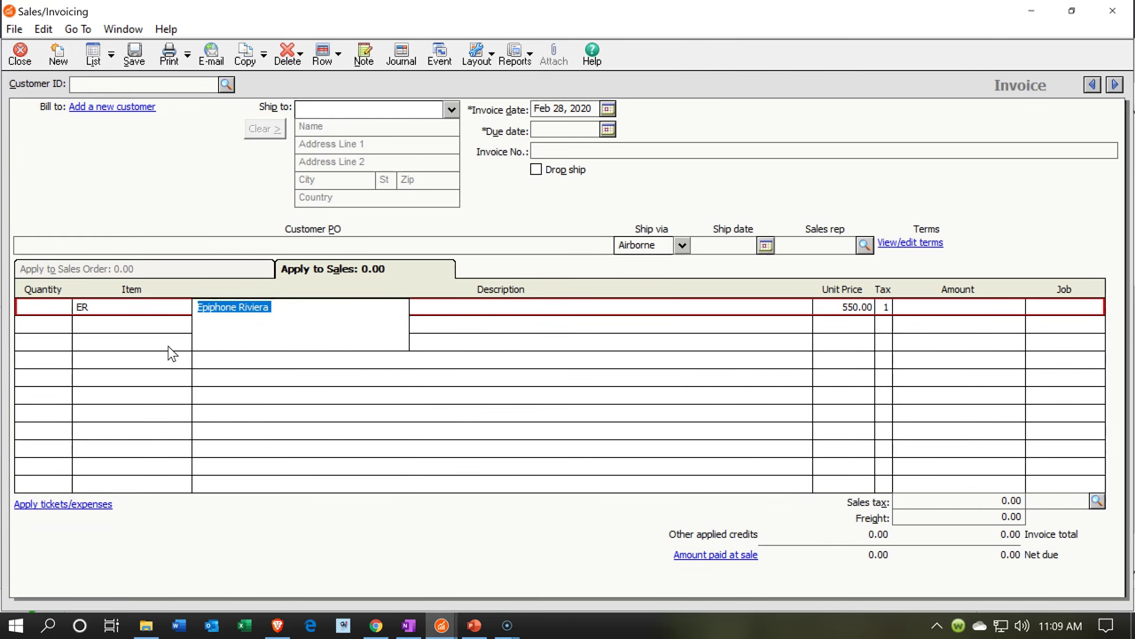
{"action": "left_click", "coordinate": [367, 358]}
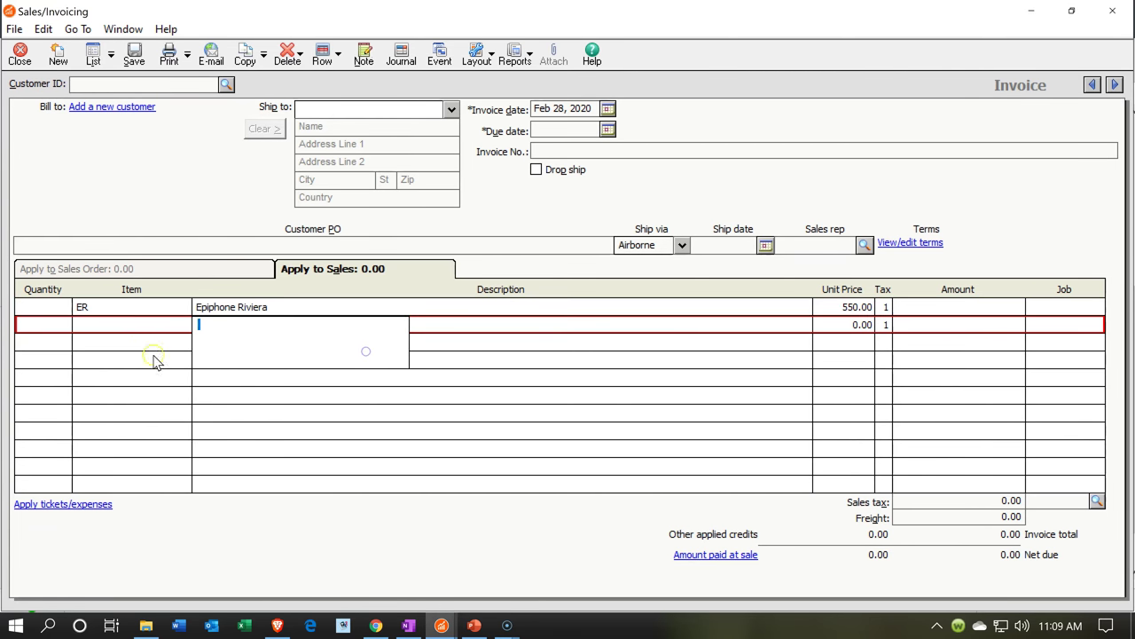
{"action": "left_click", "coordinate": [64, 306]}
{"action": "type", "text": "1"}
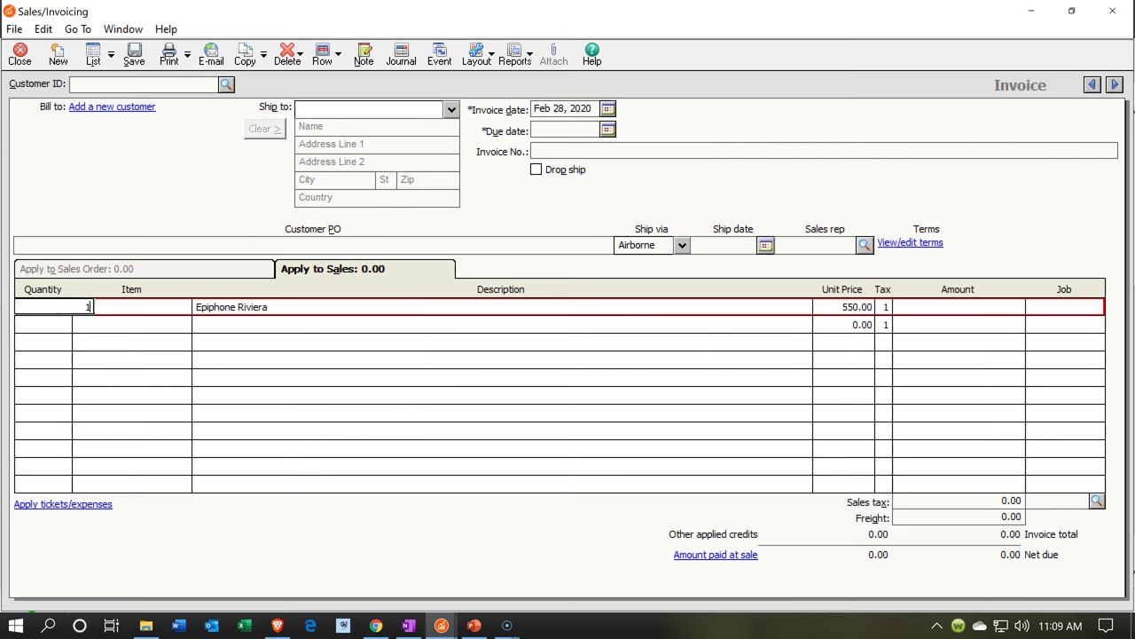
{"action": "key", "text": "Tab"}
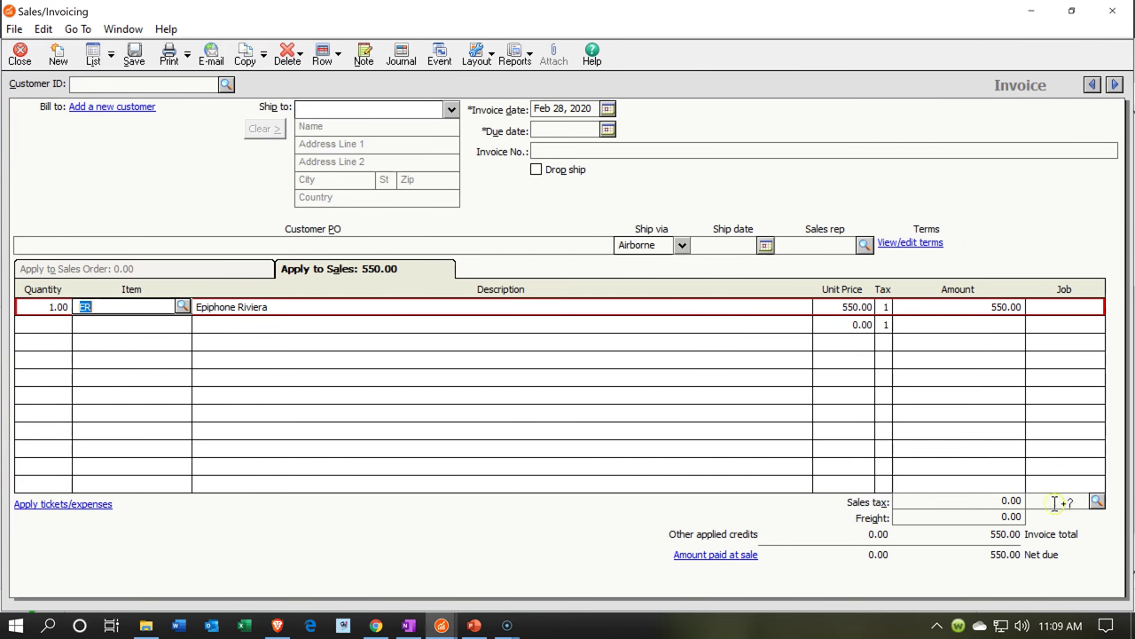
Step: Apply the CA Tax sales tax code, adding 52.25 tax for a 602.25 total
{"action": "left_click", "coordinate": [1097, 501]}
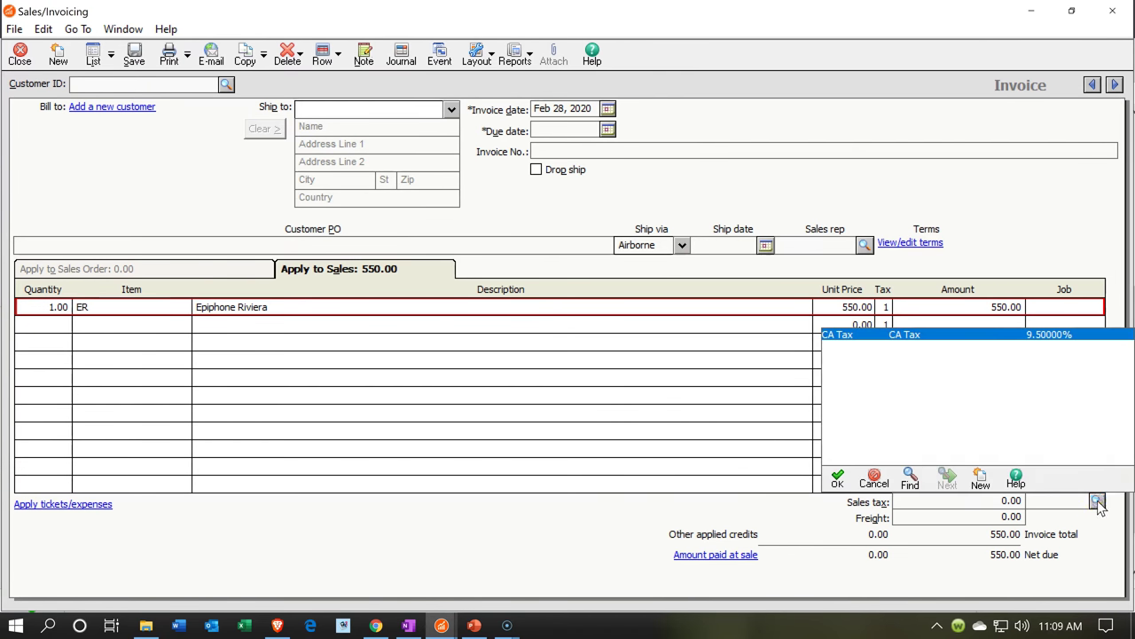
{"action": "double_click", "coordinate": [895, 334]}
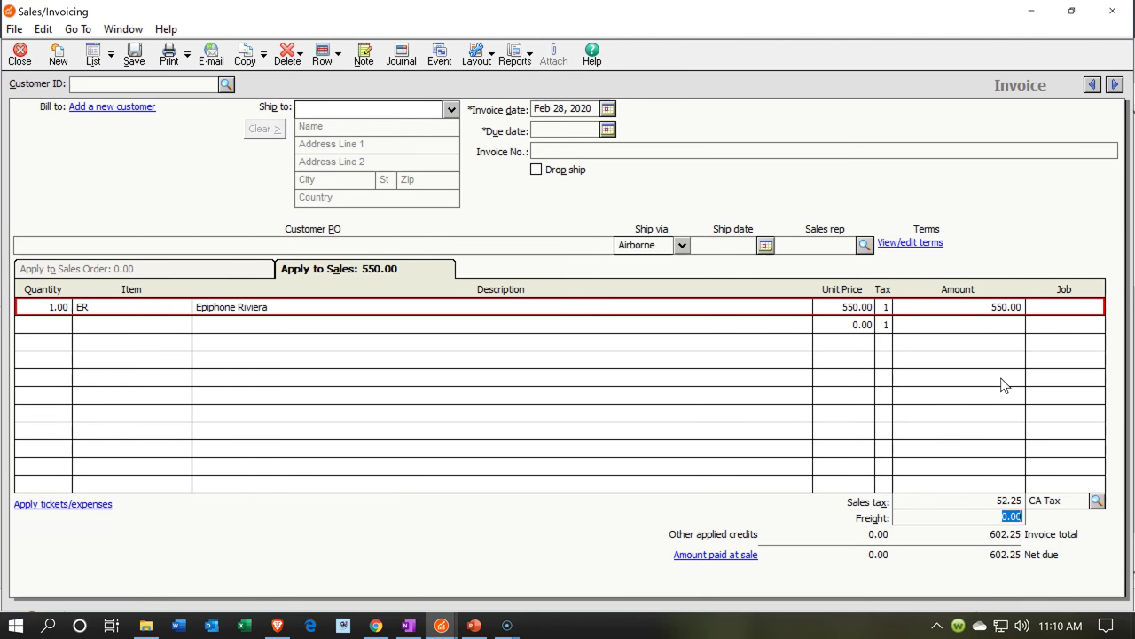
{"action": "left_click", "coordinate": [987, 499]}
Step: Discard the unsaved invoice and open the Standard Balance Sheet for Current Period (Period 2)
{"action": "left_click", "coordinate": [1112, 11]}
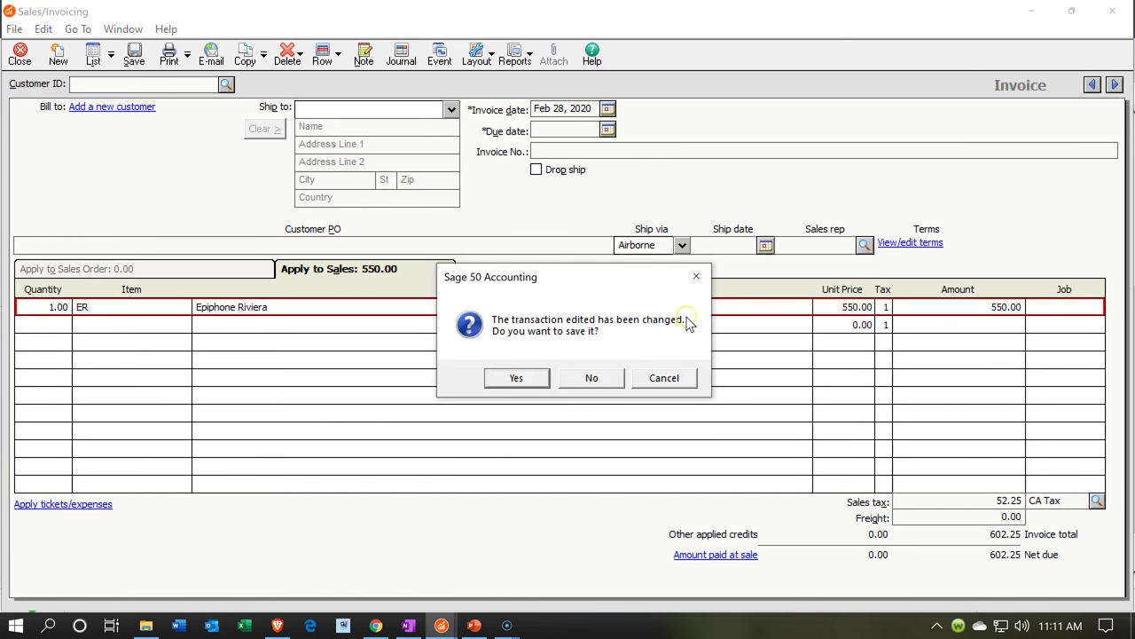
{"action": "left_click", "coordinate": [592, 379]}
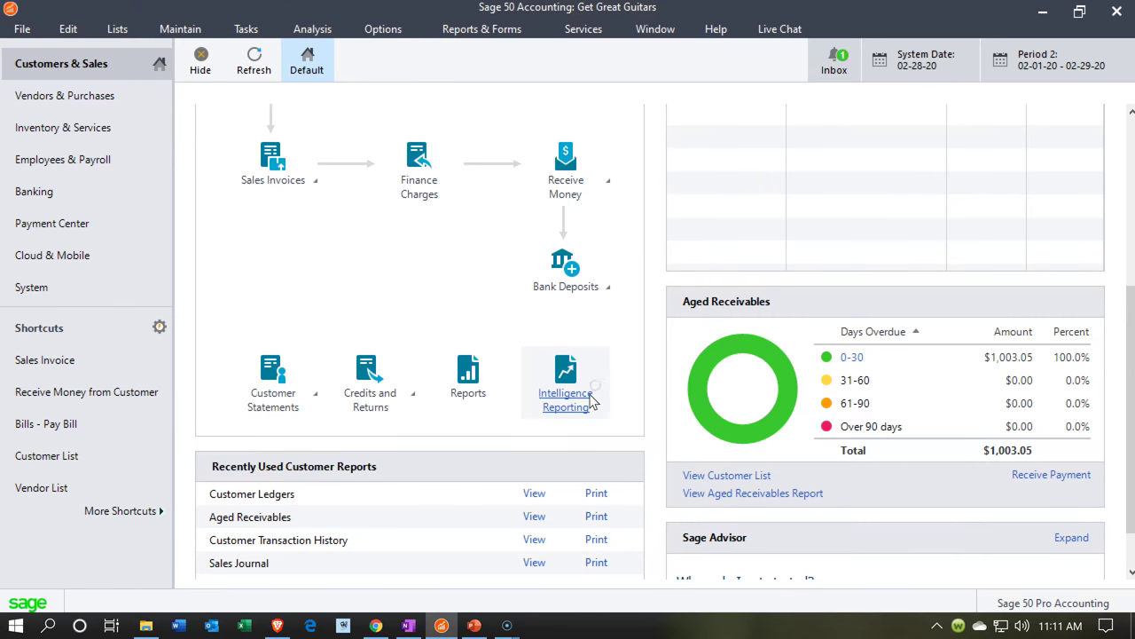
{"action": "left_click", "coordinate": [488, 29]}
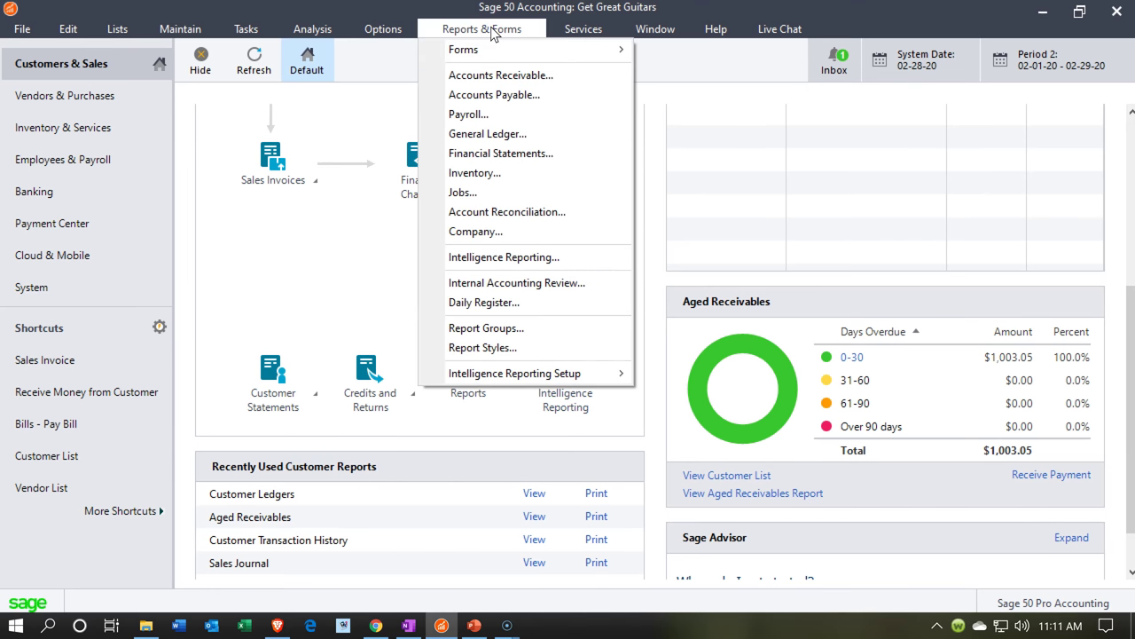
{"action": "left_click", "coordinate": [498, 173]}
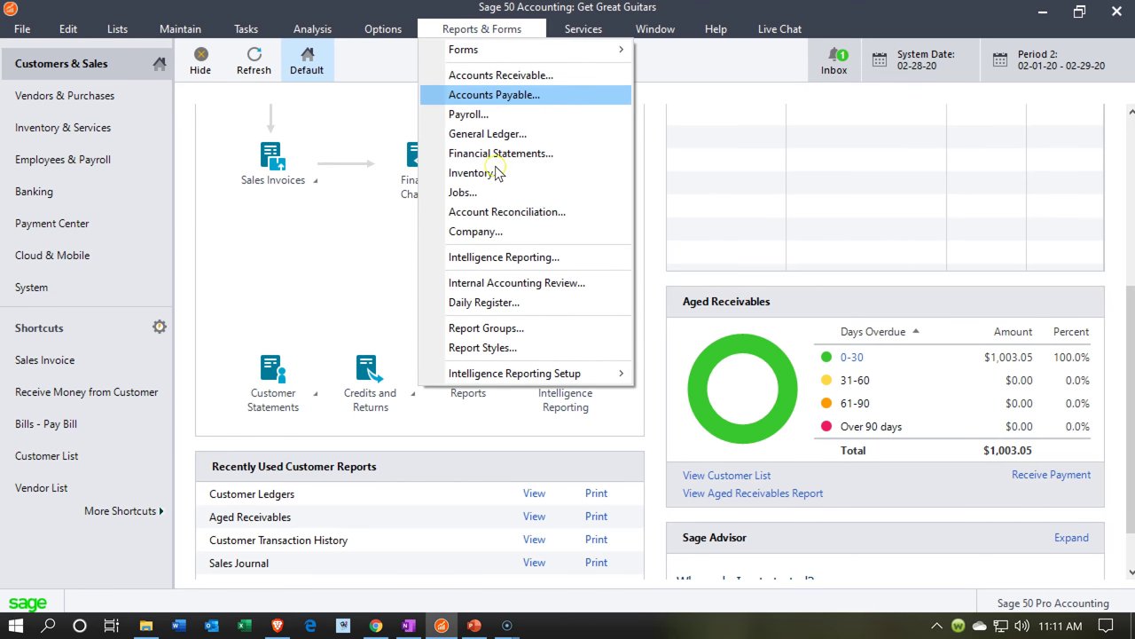
{"action": "left_click", "coordinate": [497, 156]}
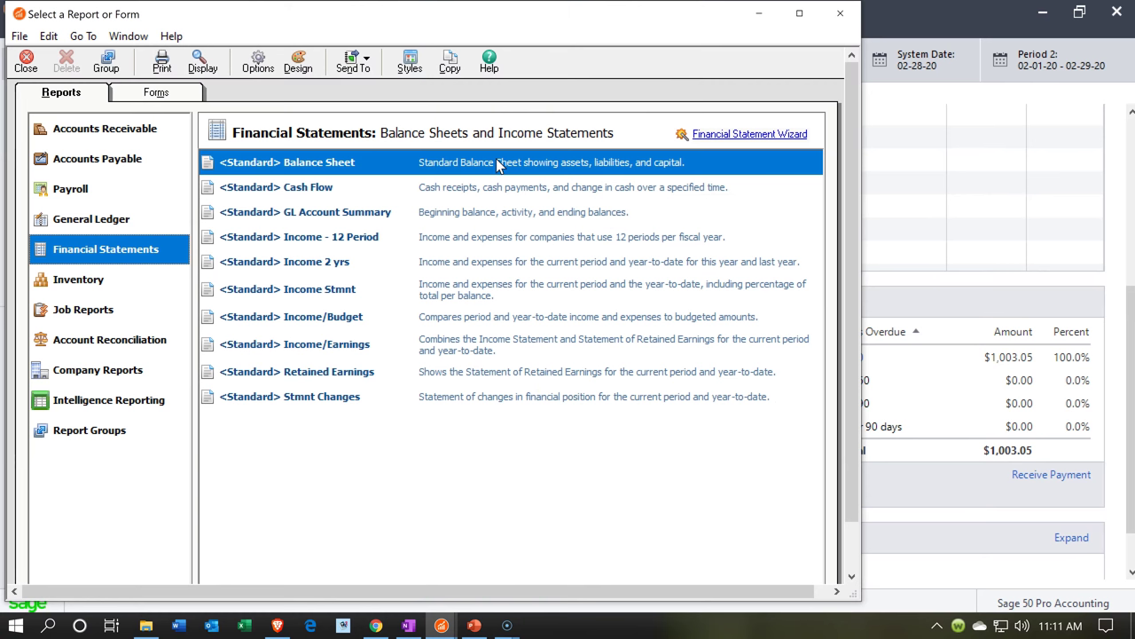
{"action": "double_click", "coordinate": [350, 167]}
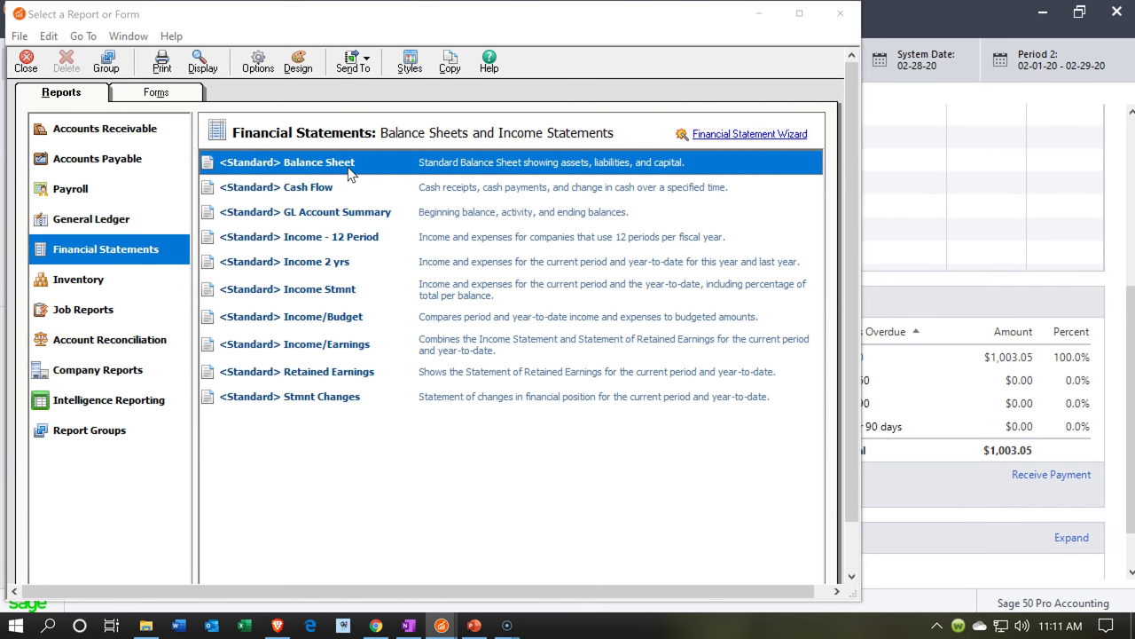
{"action": "left_click", "coordinate": [238, 367]}
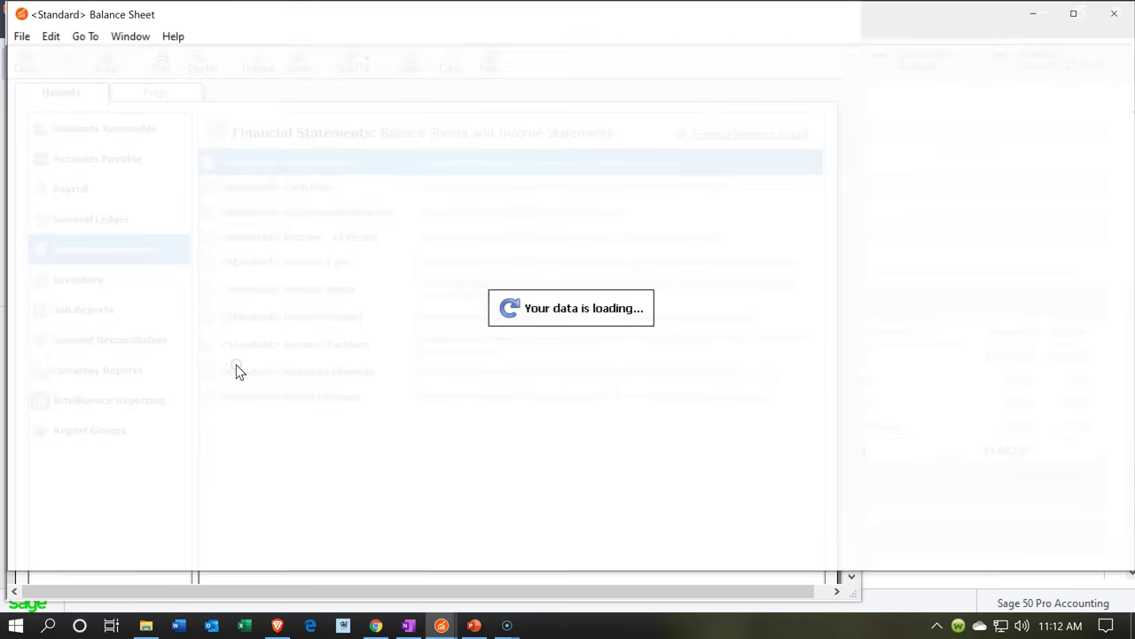
Step: Maximize the Balance Sheet and drill into Sales Tax Payable to show the account 2310 ledger
{"action": "left_click", "coordinate": [1084, 15]}
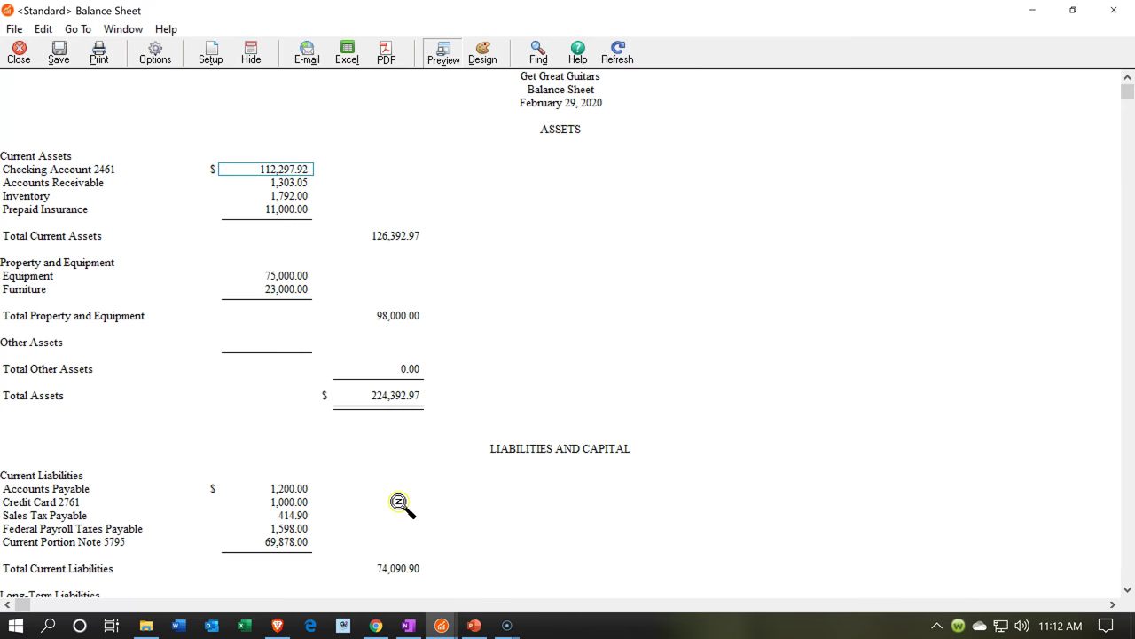
{"action": "scroll", "coordinate": [399, 502], "scroll_direction": "down", "scroll_amount": 1}
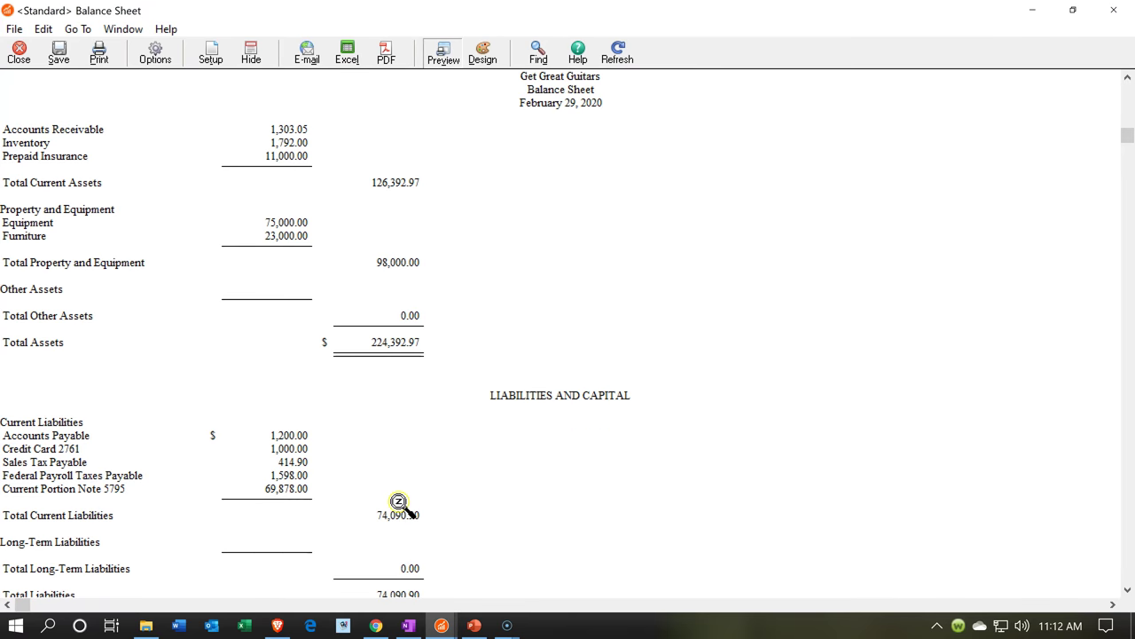
{"action": "double_click", "coordinate": [278, 463]}
{"action": "left_click", "coordinate": [452, 378]}
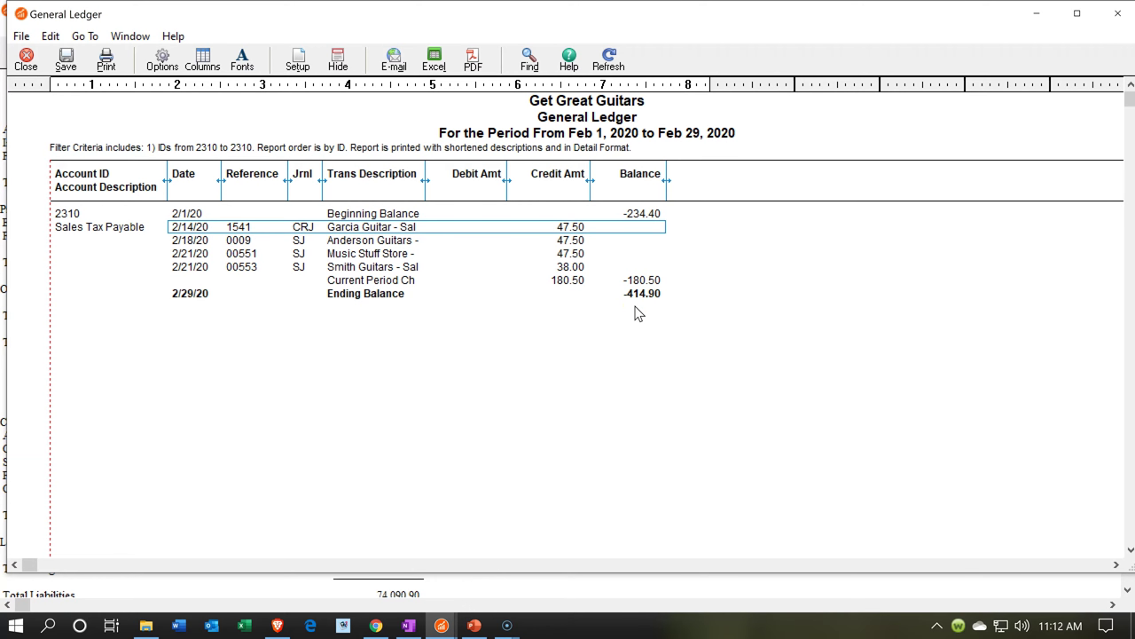
Step: Set the 2310 ledger report to start at Period 1 (1/1/20), covering Jan 1 to Feb 29, 2020
{"action": "left_click", "coordinate": [175, 76]}
{"action": "left_click", "coordinate": [164, 62]}
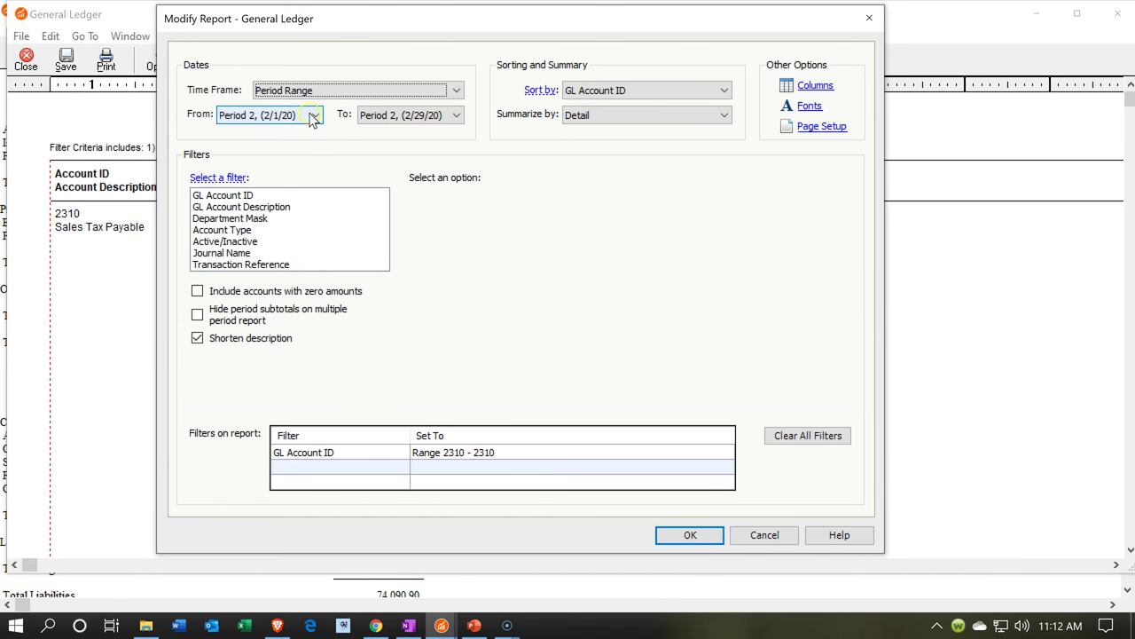
{"action": "left_click", "coordinate": [315, 117]}
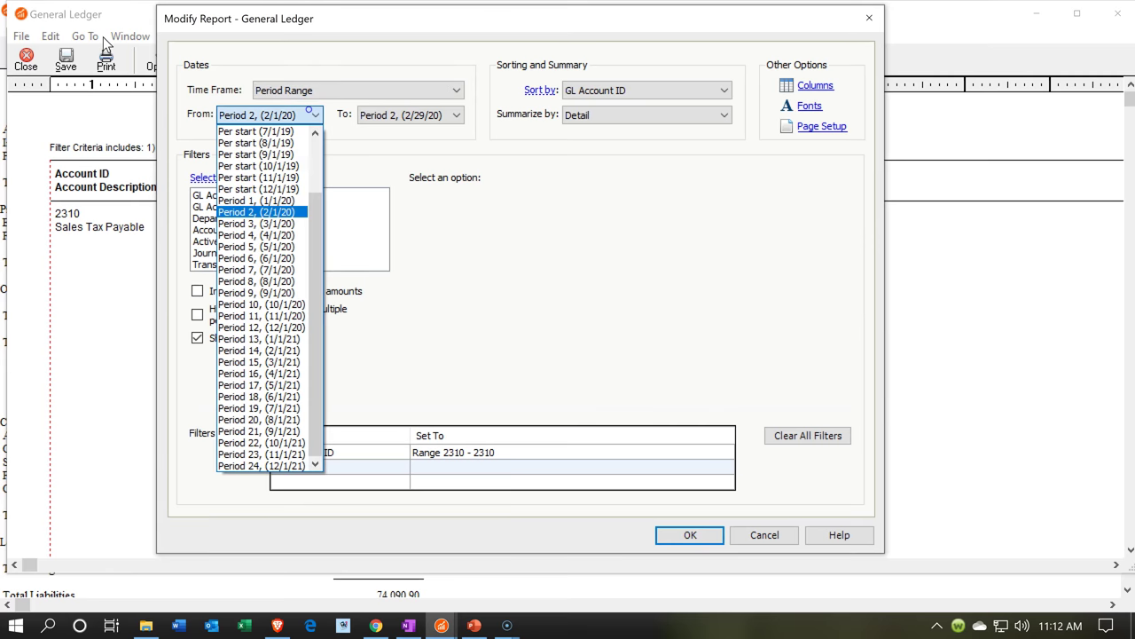
{"action": "left_click", "coordinate": [295, 200]}
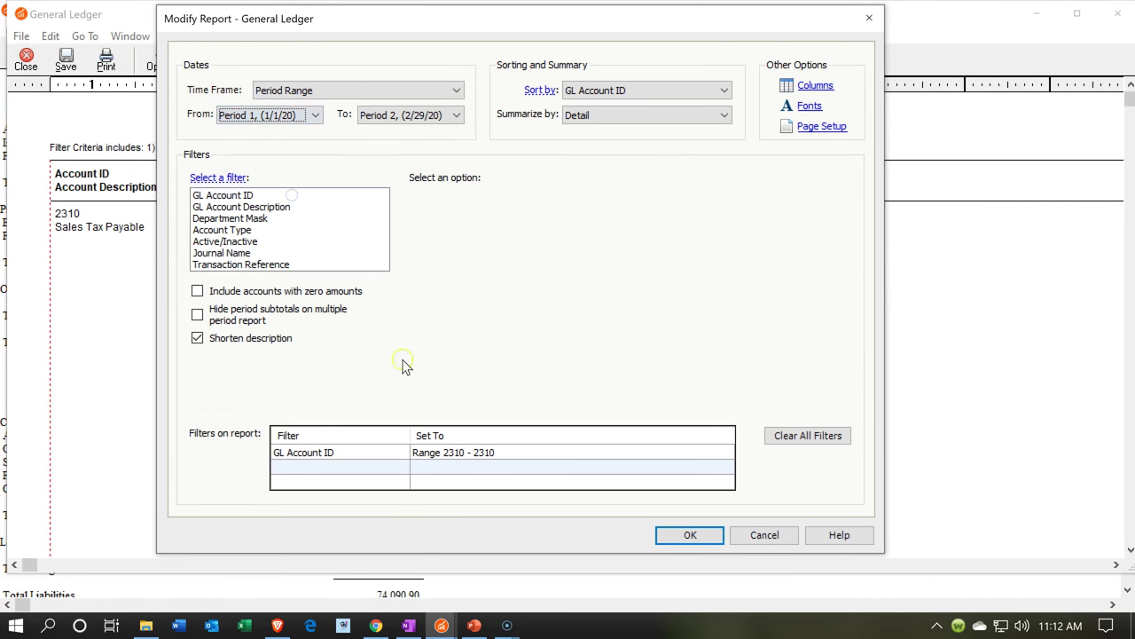
{"action": "left_click", "coordinate": [689, 535]}
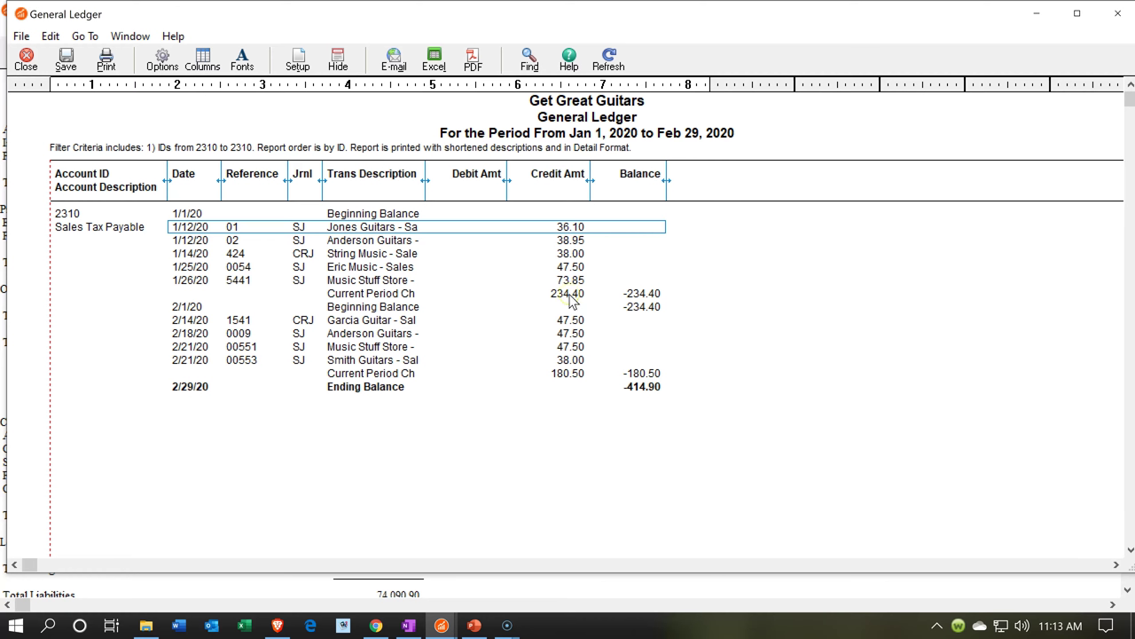
Step: Review January's 234.40 sales tax, then bring up previews of the open Sage windows
{"action": "left_click", "coordinate": [441, 627]}
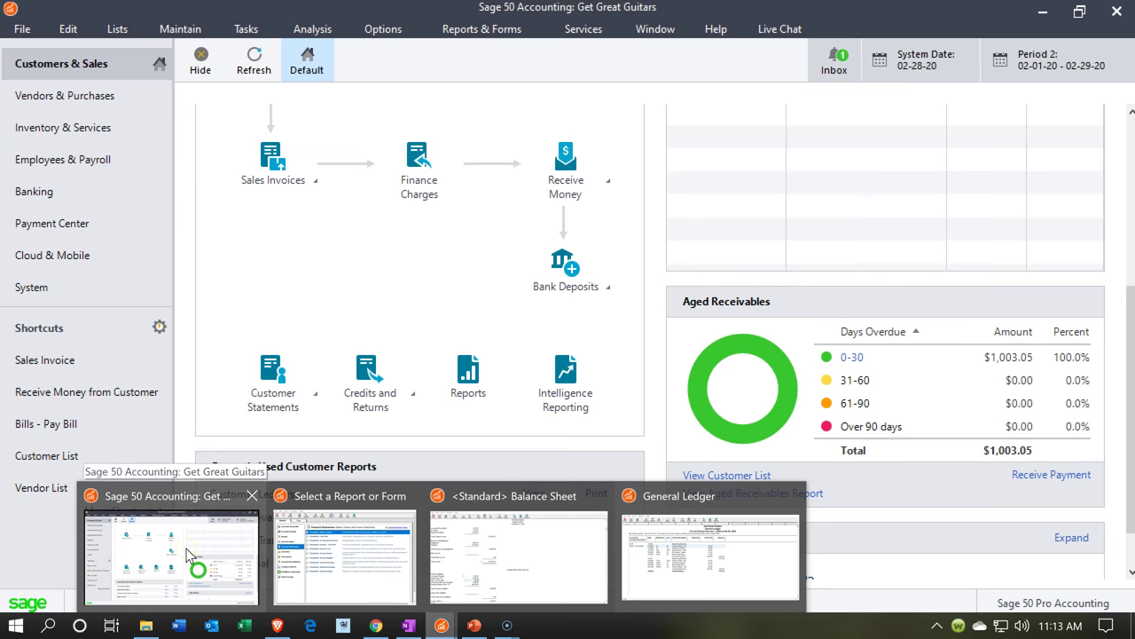
Step: Return to the main Sage 50 window and start a new check under Vendors & Purchases > Write Checks
{"action": "left_click", "coordinate": [188, 555]}
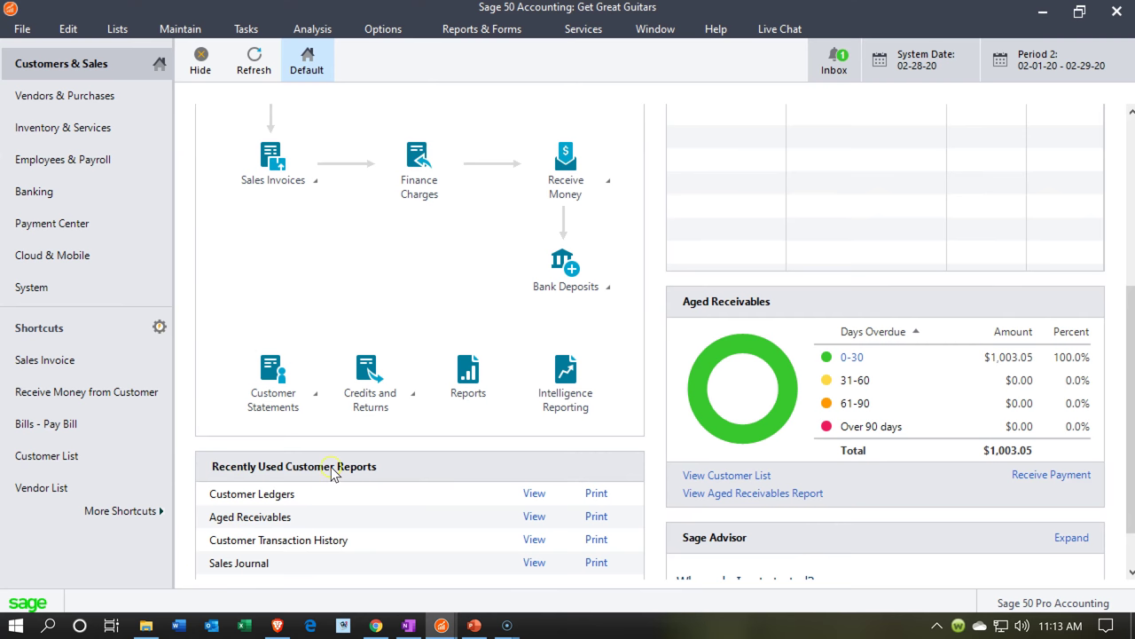
{"action": "scroll", "coordinate": [333, 472], "scroll_direction": "up", "scroll_amount": 5}
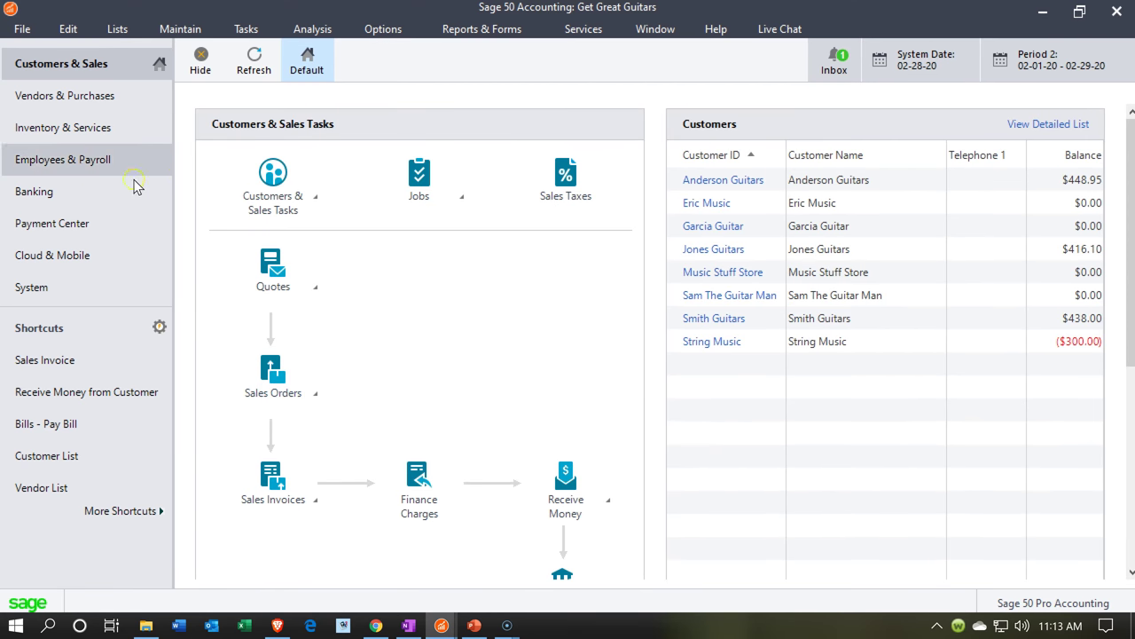
{"action": "left_click", "coordinate": [89, 95]}
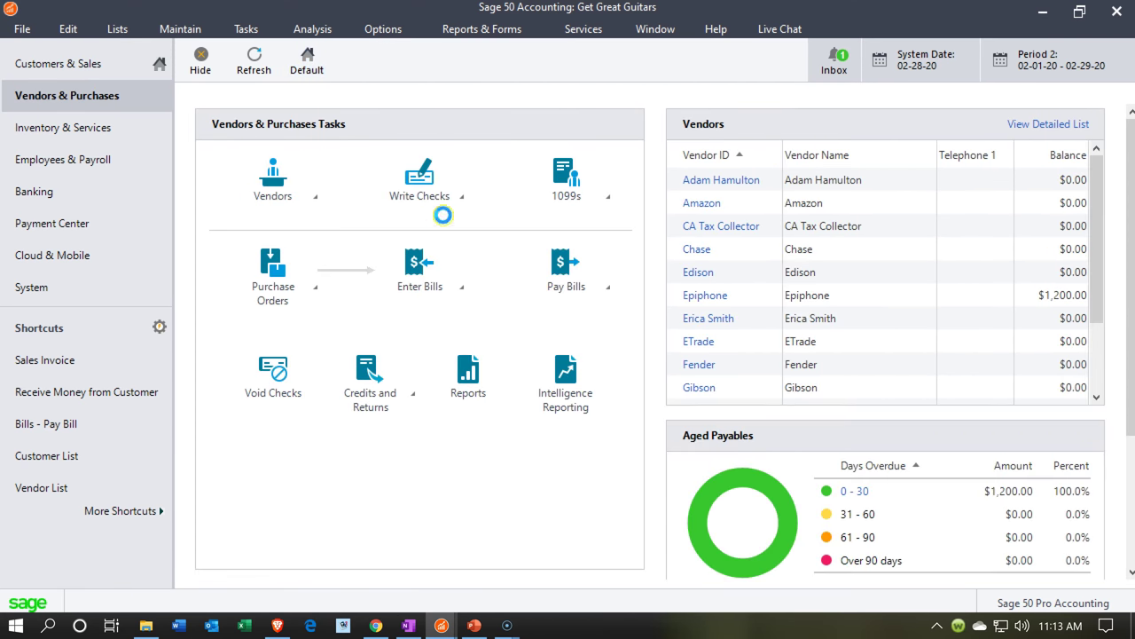
{"action": "left_click", "coordinate": [453, 206]}
{"action": "left_click", "coordinate": [482, 214]}
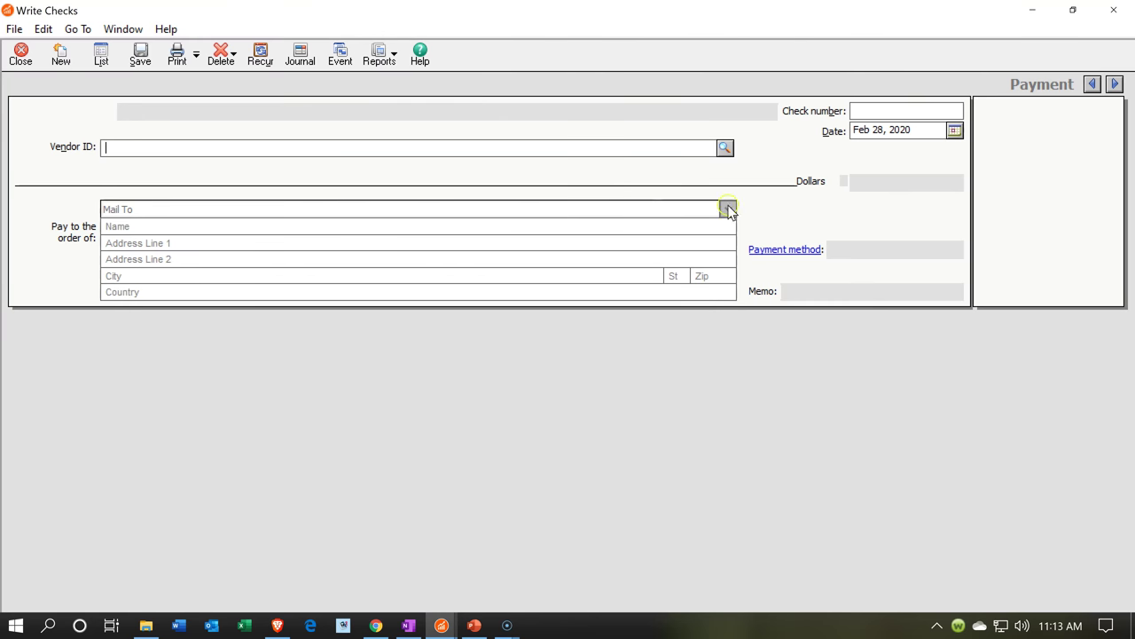
Step: Make check 6412 payable to CA Tax Collector, dated Feb 29, 2020, against account 2310
{"action": "left_click", "coordinate": [725, 148]}
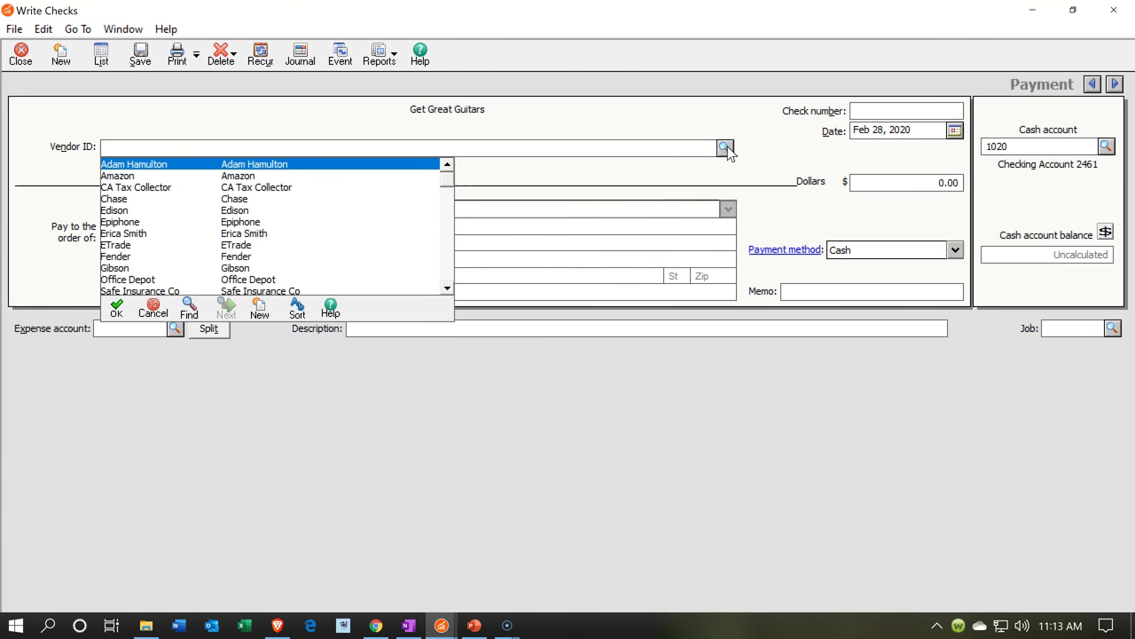
{"action": "left_click", "coordinate": [158, 188]}
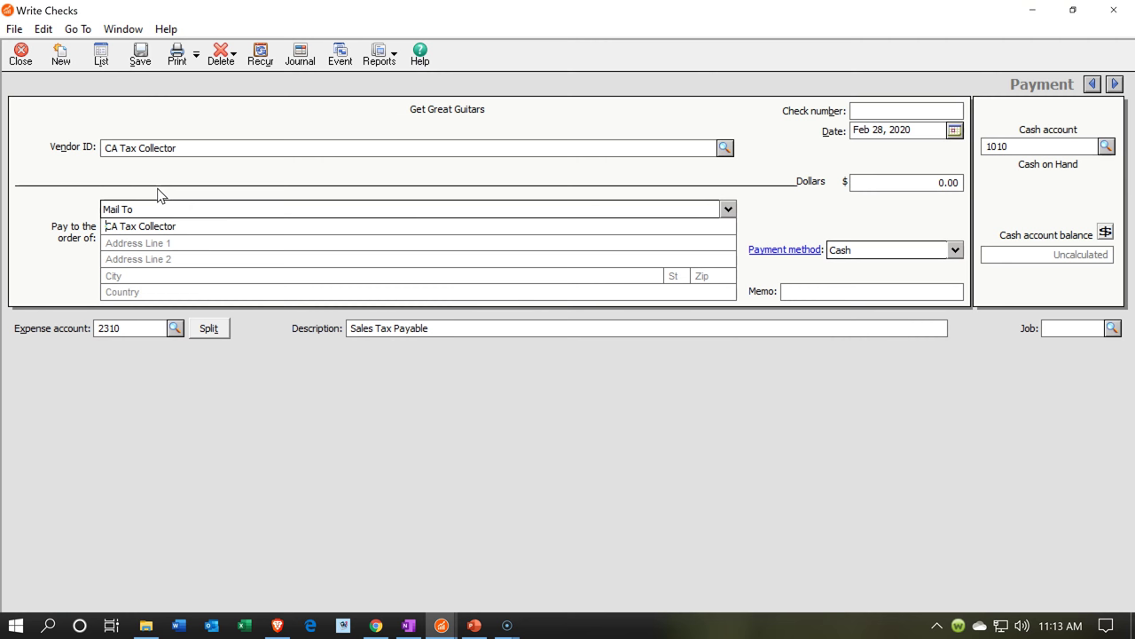
{"action": "key", "text": "Tab"}
{"action": "key", "text": "Tab"}
{"action": "key", "text": "Tab"}
{"action": "key", "text": "Tab"}
{"action": "key", "text": "Tab"}
{"action": "type", "text": "6412"}
{"action": "key", "text": "Tab"}
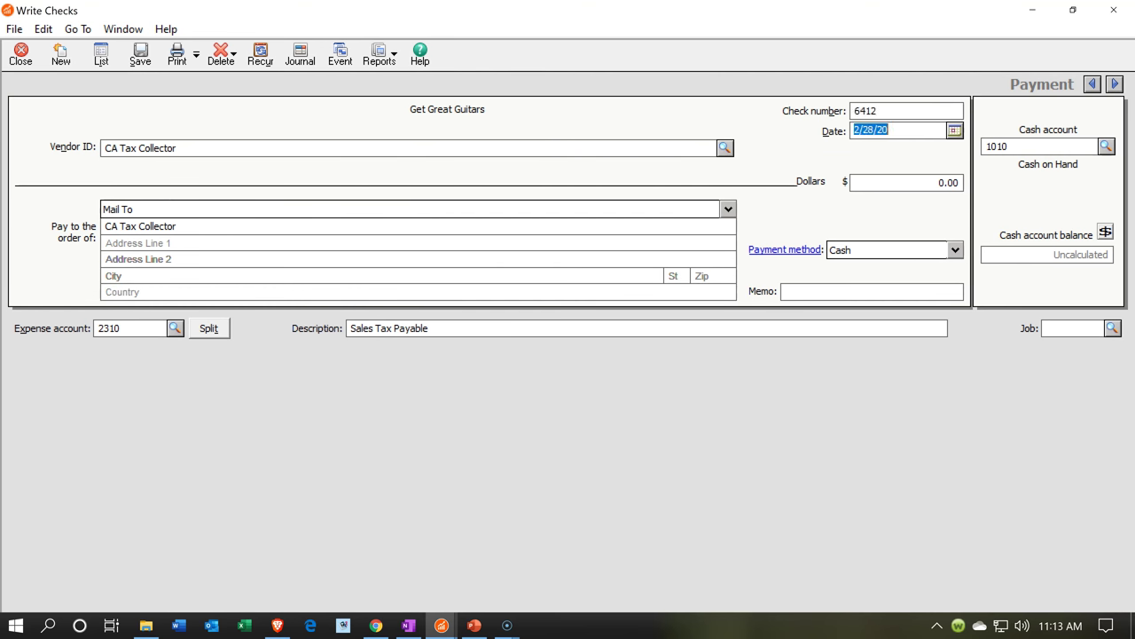
{"action": "key", "text": "plus"}
{"action": "key", "text": "Tab"}
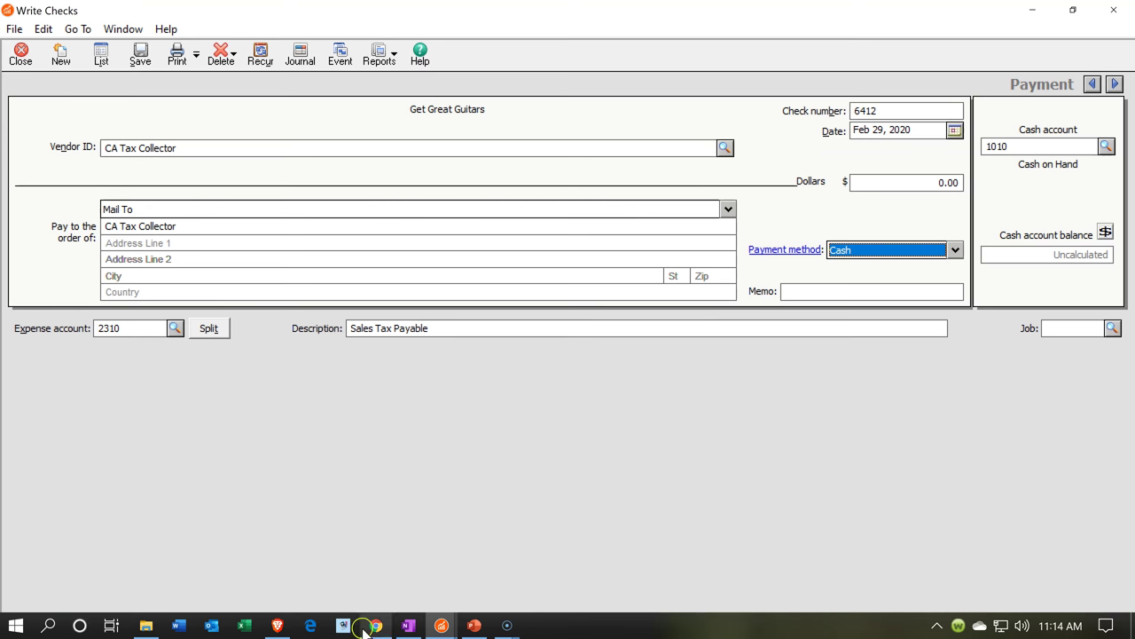
{"action": "mouse_move", "coordinate": [436, 621]}
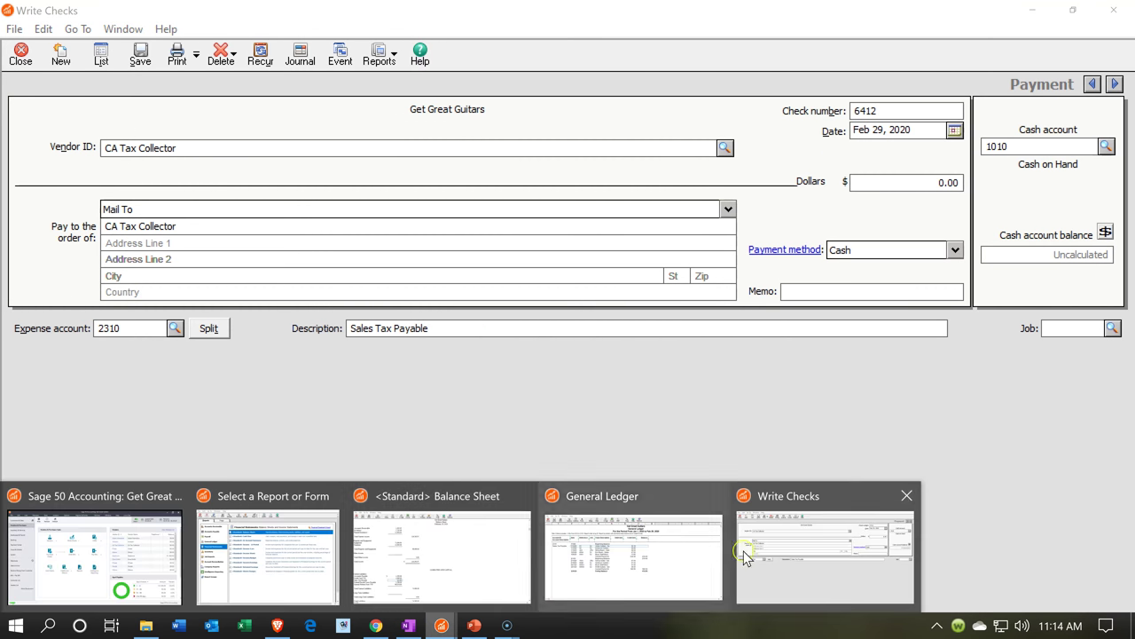
{"action": "mouse_move", "coordinate": [619, 568]}
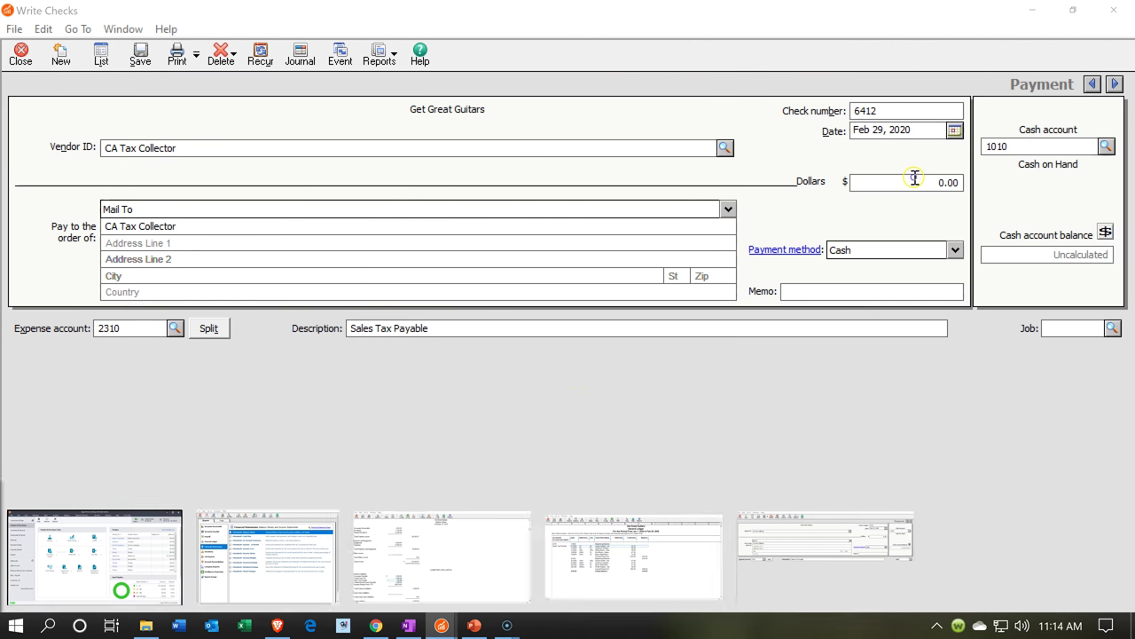
Step: Enter the check amount of 234.40 with the memo 'Sales tax Jan'
{"action": "left_click", "coordinate": [910, 177]}
{"action": "type", "text": "234.40"}
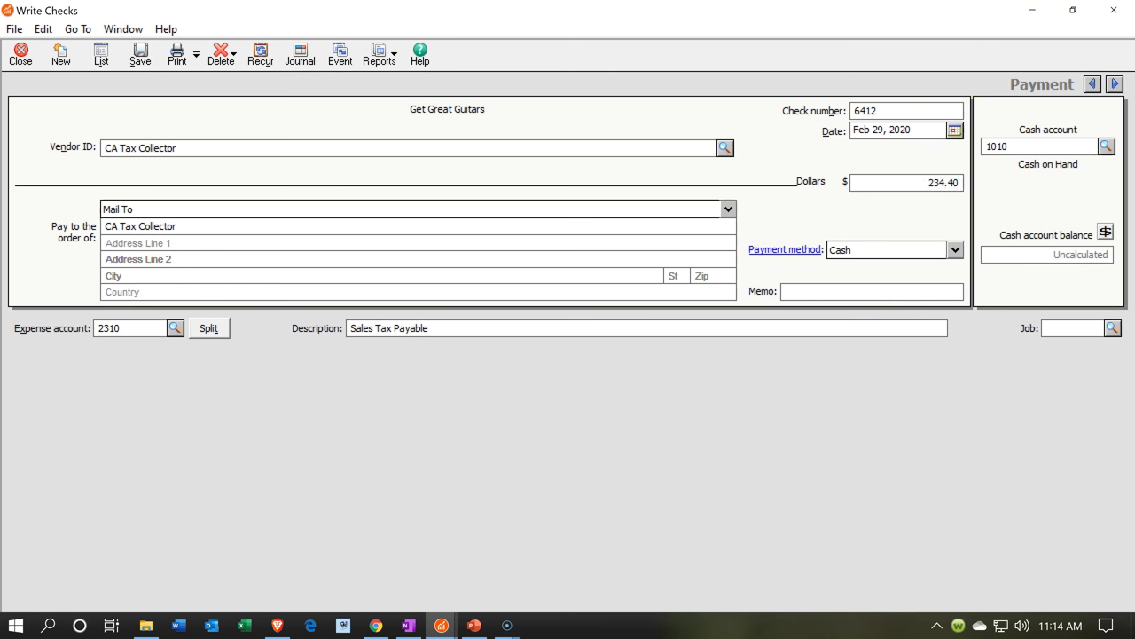
{"action": "key", "text": "Tab"}
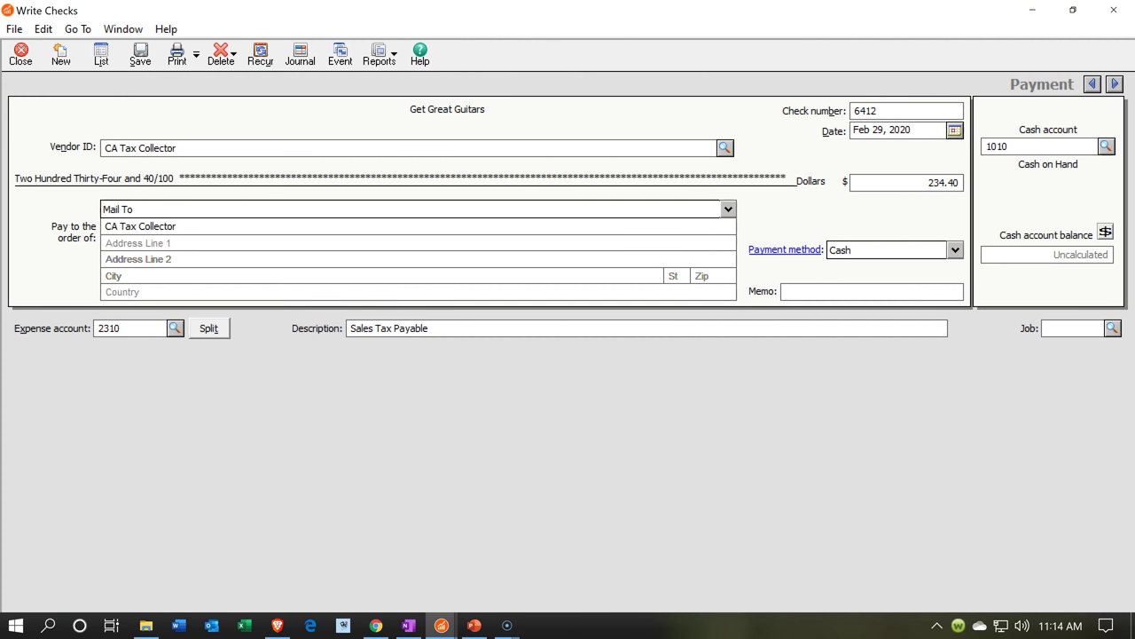
{"action": "type", "text": "Sales tax Jan"}
Step: Draw the check on cash account 1020, Checking Account 2461, then browse expense accounts near 2310
{"action": "left_click", "coordinate": [1103, 147]}
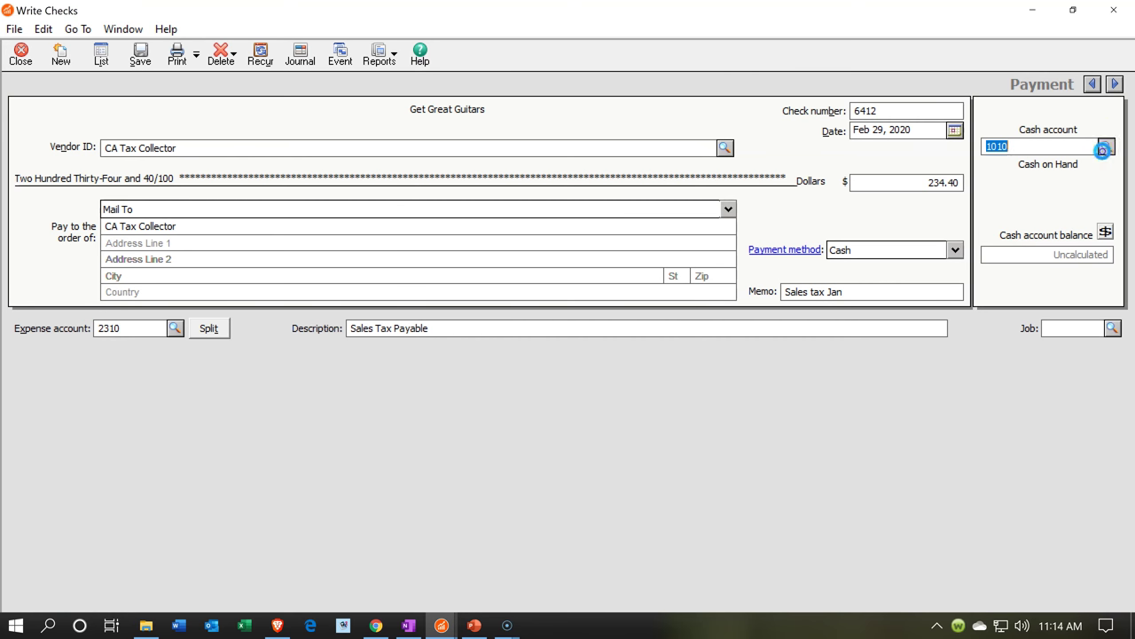
{"action": "left_click", "coordinate": [881, 164]}
{"action": "left_click", "coordinate": [883, 168]}
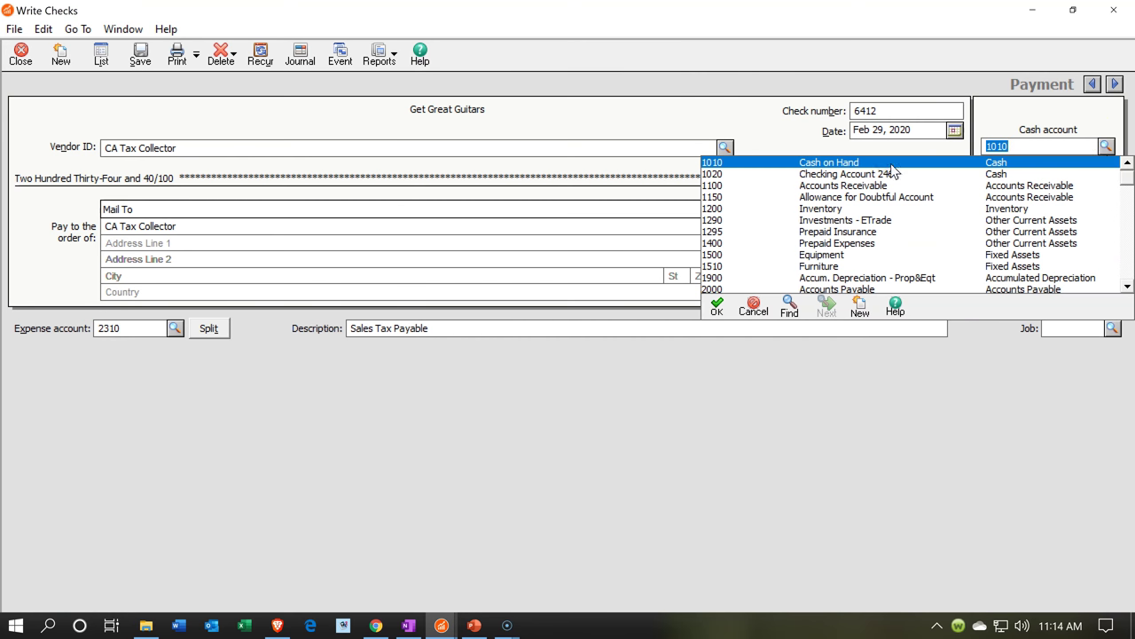
{"action": "left_click", "coordinate": [1106, 146]}
{"action": "double_click", "coordinate": [1005, 174]}
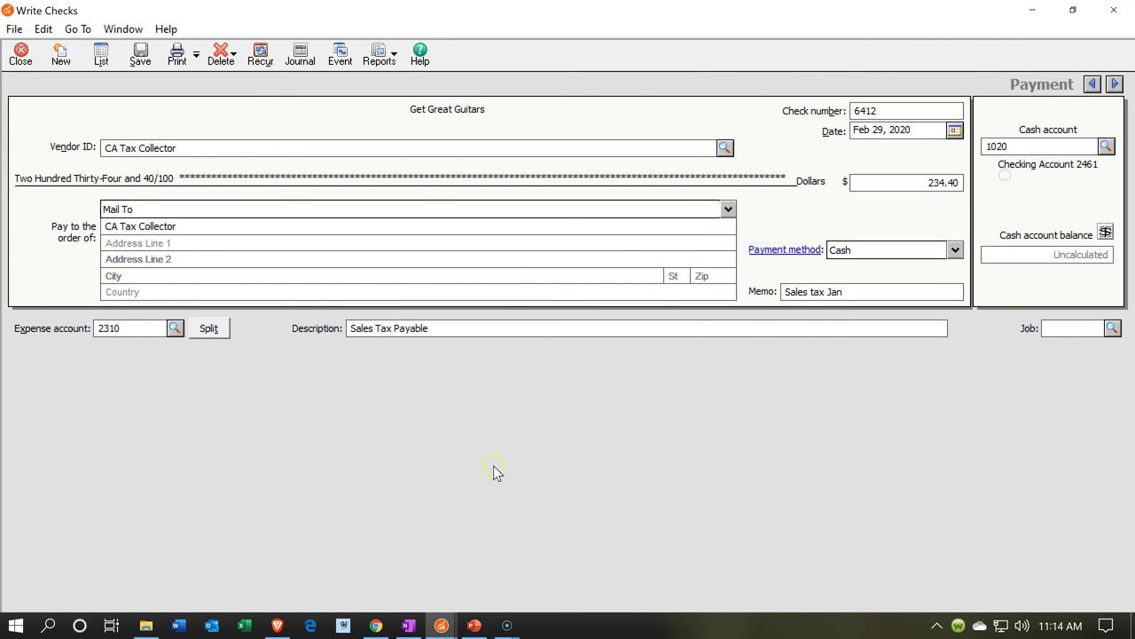
{"action": "left_click", "coordinate": [174, 336]}
{"action": "left_click", "coordinate": [175, 329]}
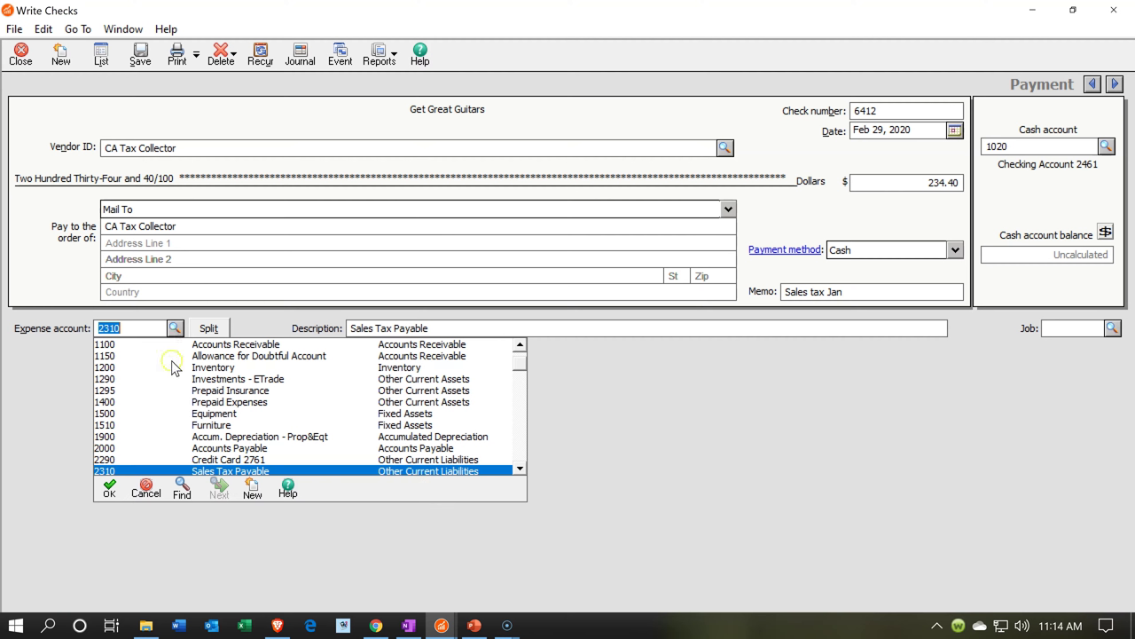